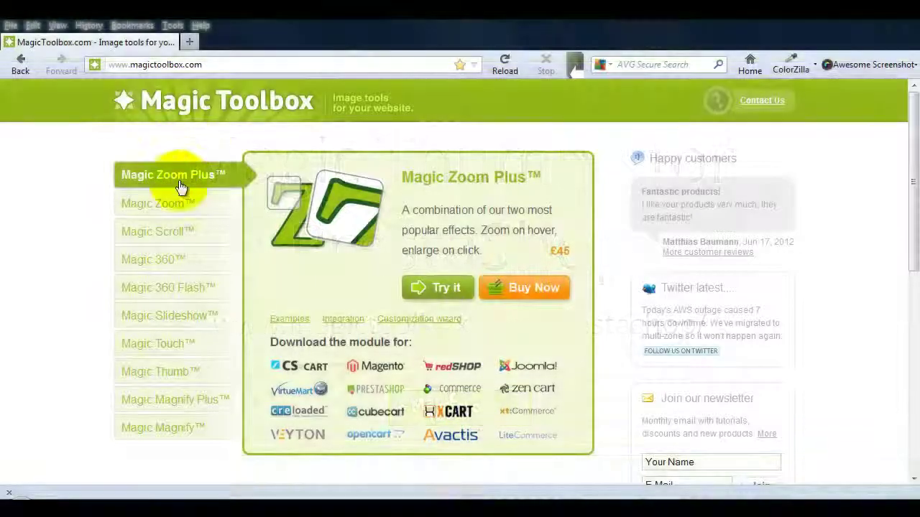
# Download the Magic Thumb for PrestaShop module zip from the Magic Toolbox website
pyautogui.click(180, 374)
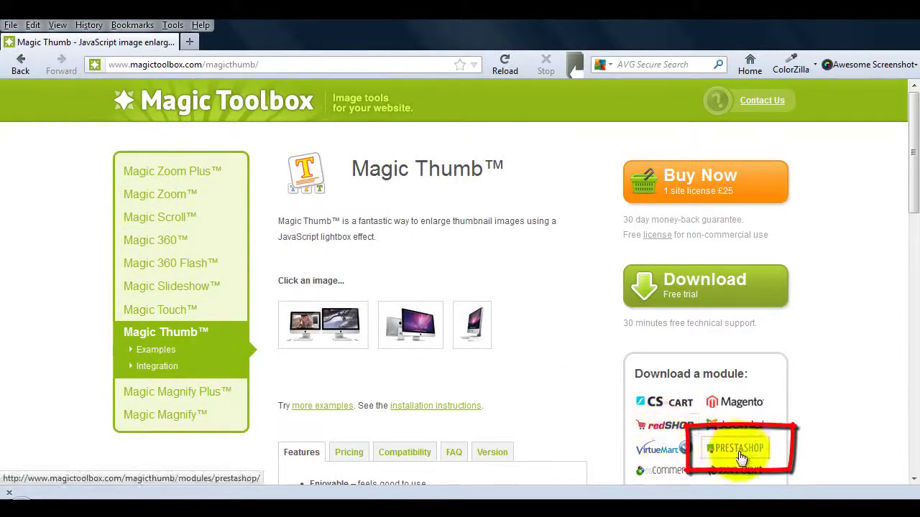
pyautogui.click(742, 457)
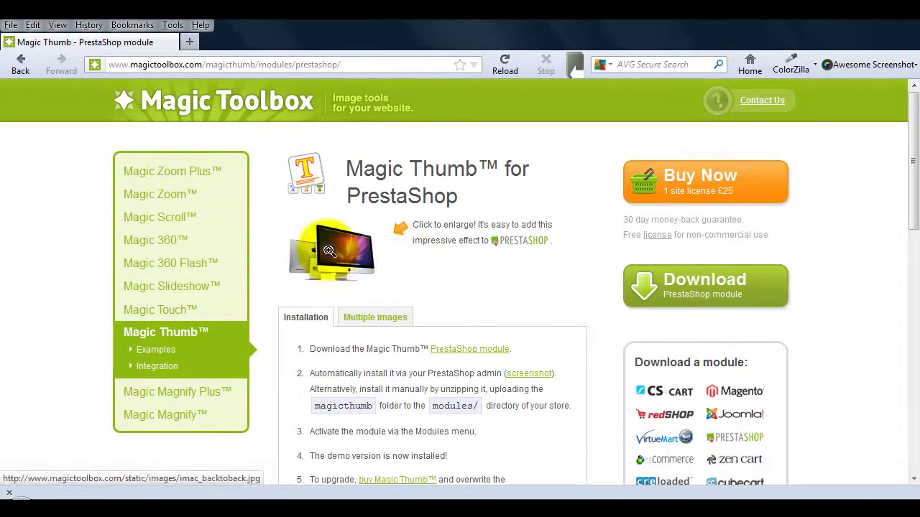
pyautogui.click(329, 250)
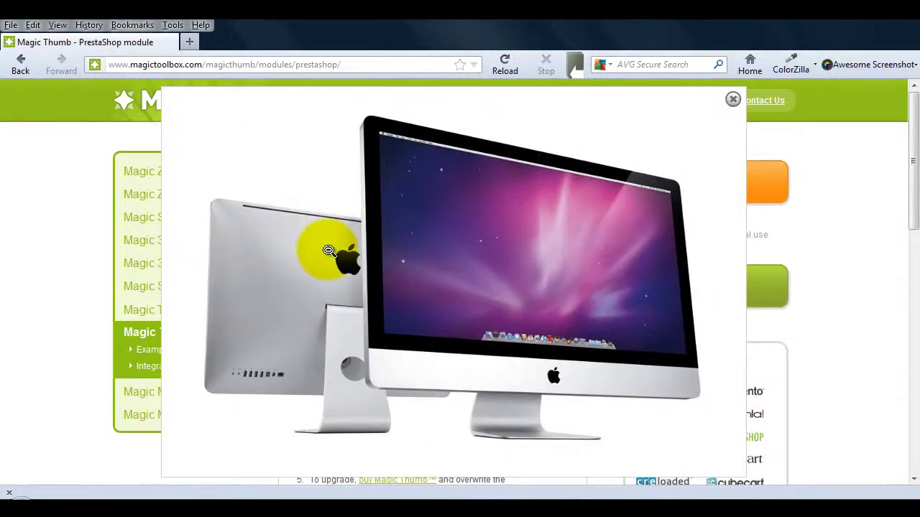
pyautogui.click(388, 255)
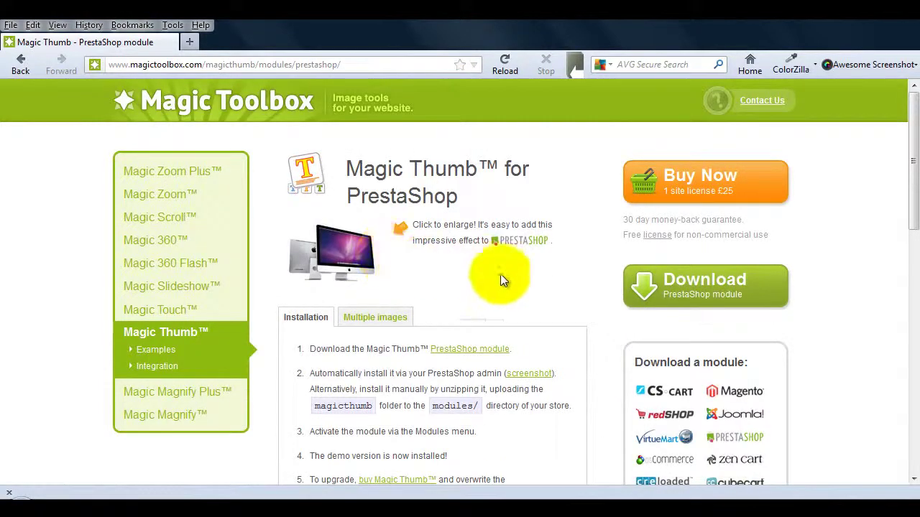
pyautogui.click(705, 291)
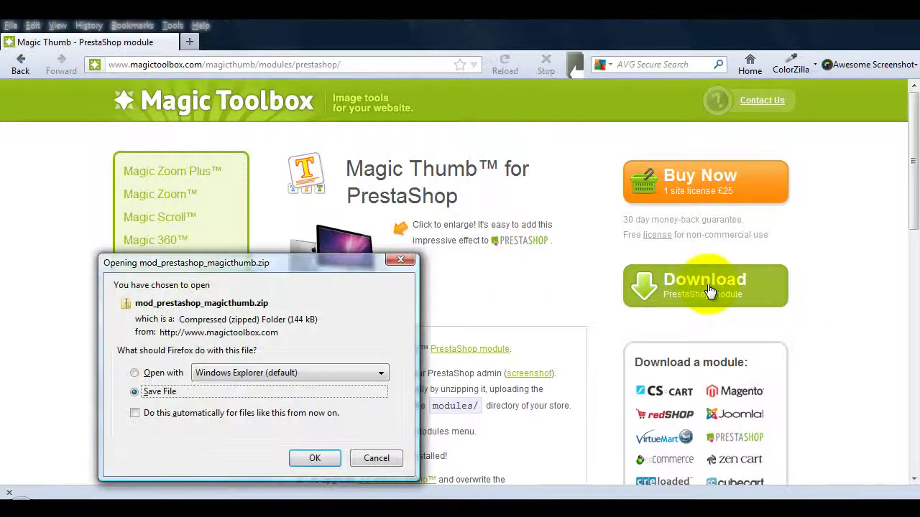
pyautogui.click(316, 458)
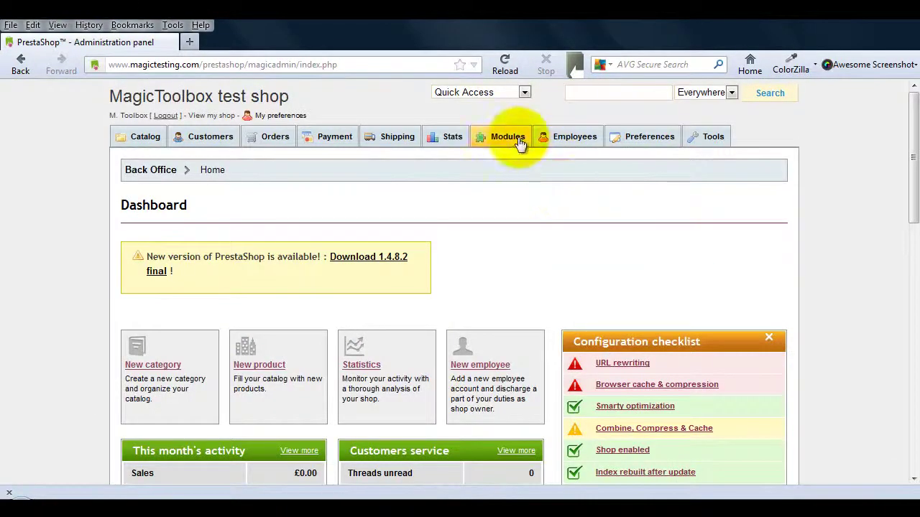
# Upload mod_prestashop_magicthumb.zip from the Downloads folder as a new module
pyautogui.click(519, 142)
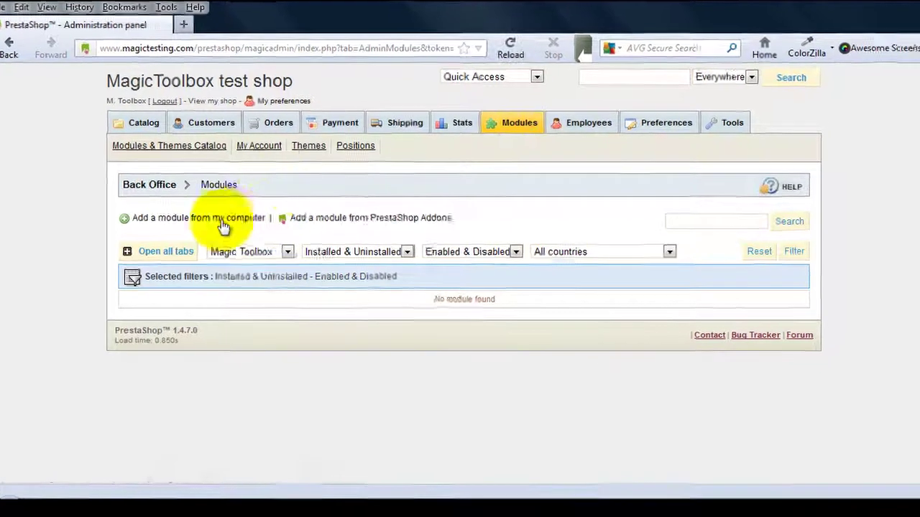
pyautogui.click(181, 141)
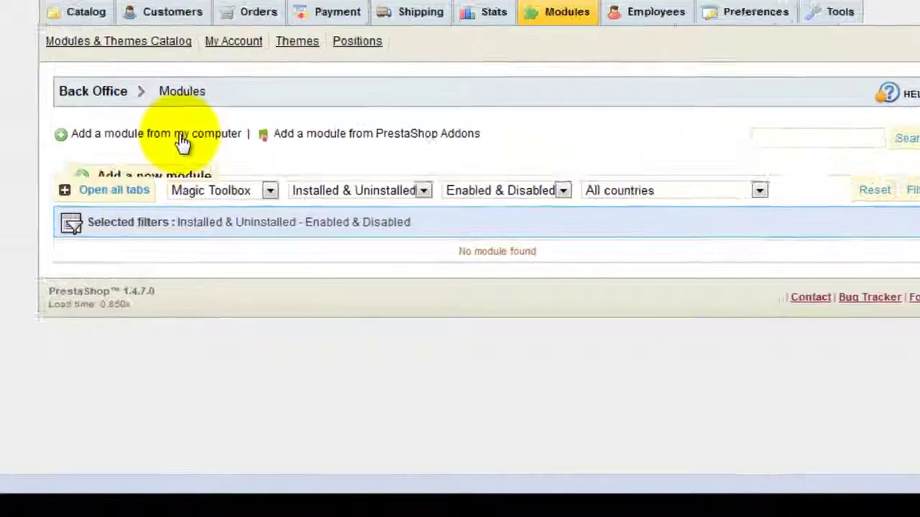
pyautogui.click(860, 223)
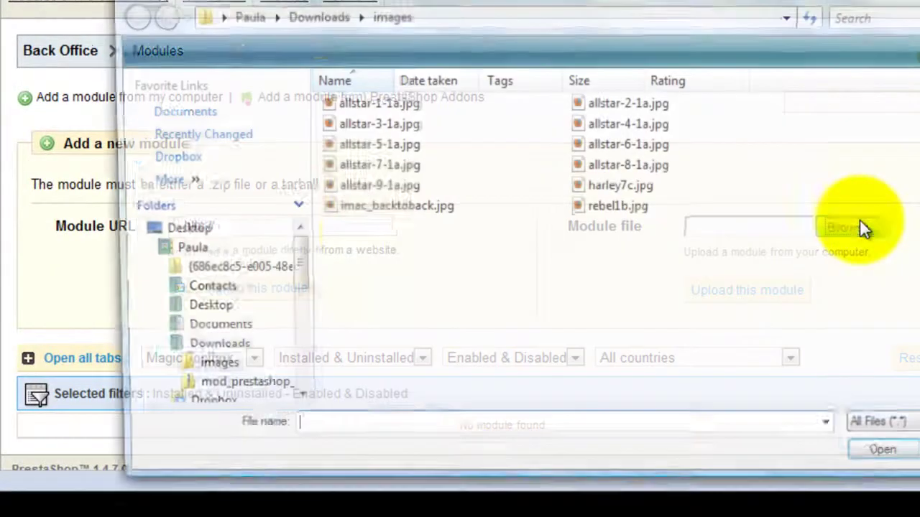
pyautogui.click(222, 352)
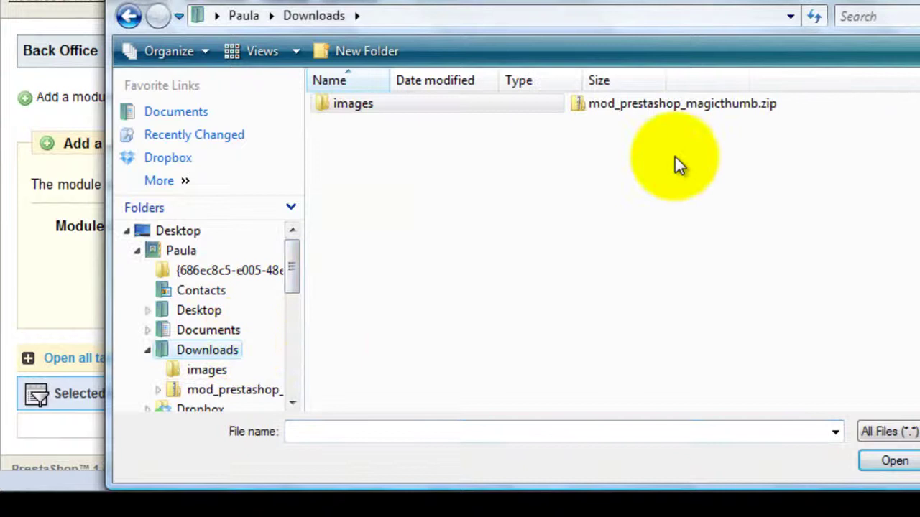
pyautogui.click(662, 105)
pyautogui.click(895, 461)
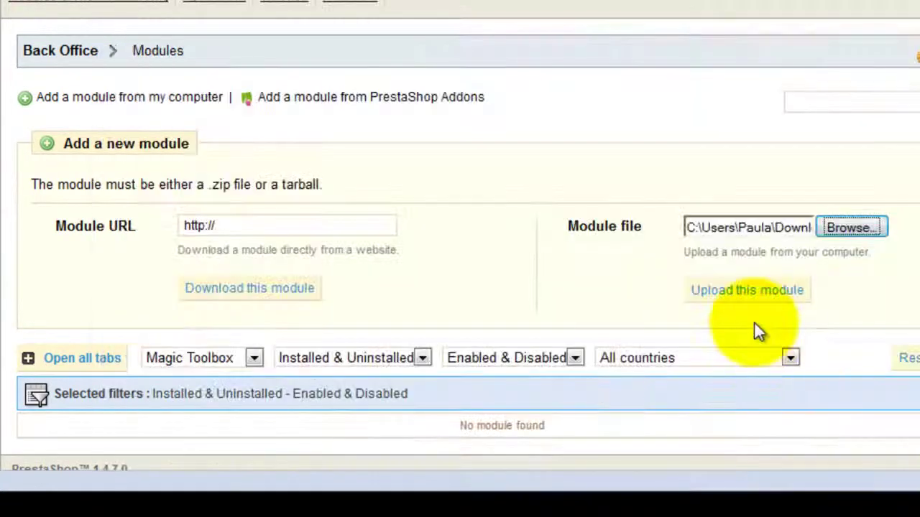
pyautogui.click(753, 291)
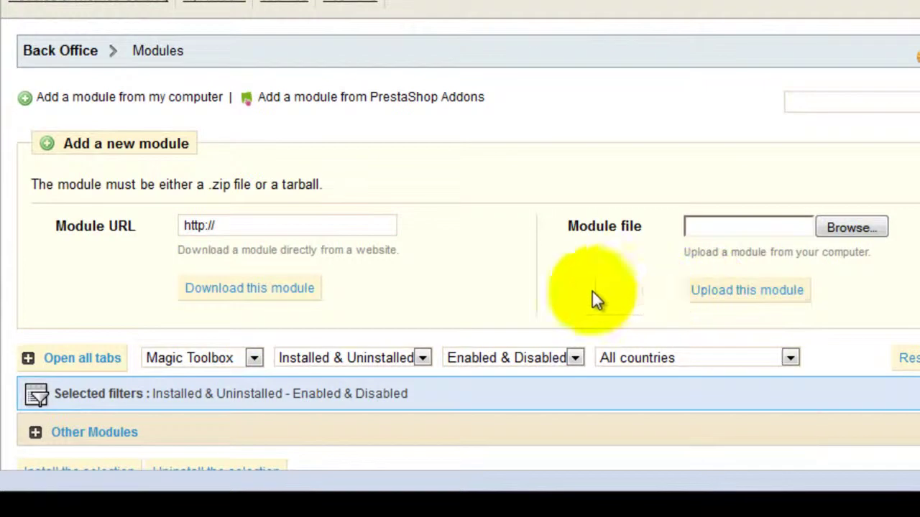
# Install the Magic Thumb module from the module list
pyautogui.scroll(-3, 395, 330)
pyautogui.click(82, 320)
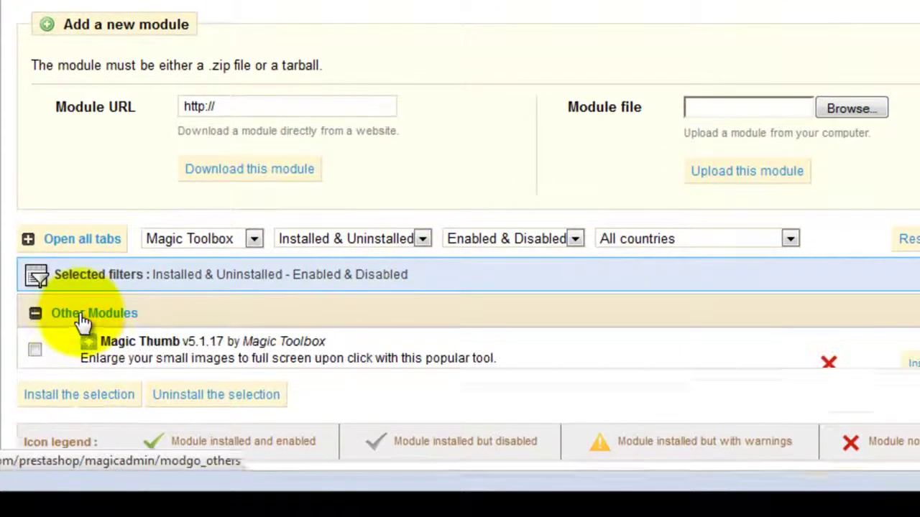
pyautogui.moveTo(189, 352)
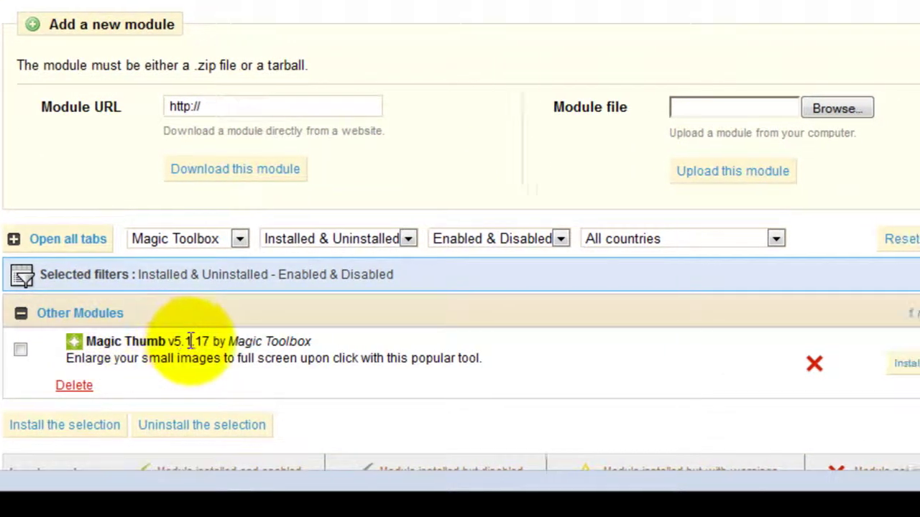
pyautogui.click(667, 363)
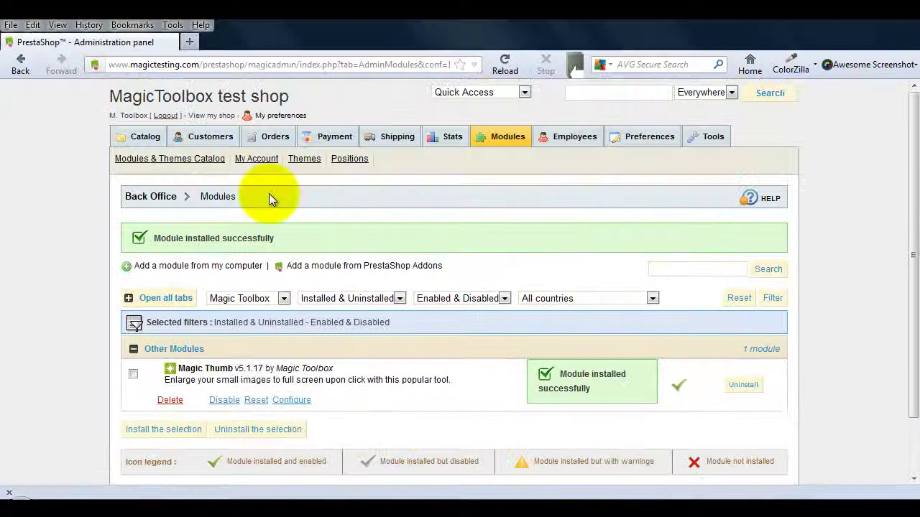
# Open the Magic Thumb example category in the catalog and start a new product
pyautogui.click(143, 138)
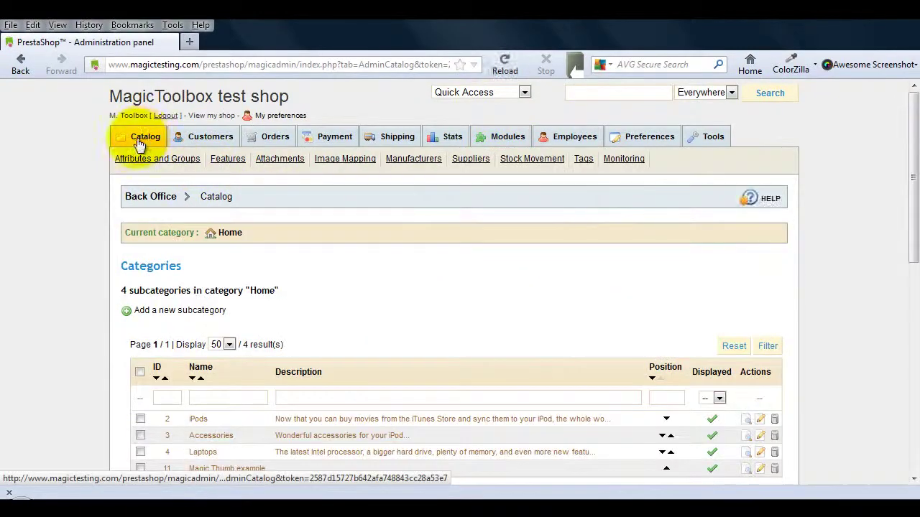
pyautogui.scroll(-3, 138, 152)
pyautogui.click(237, 336)
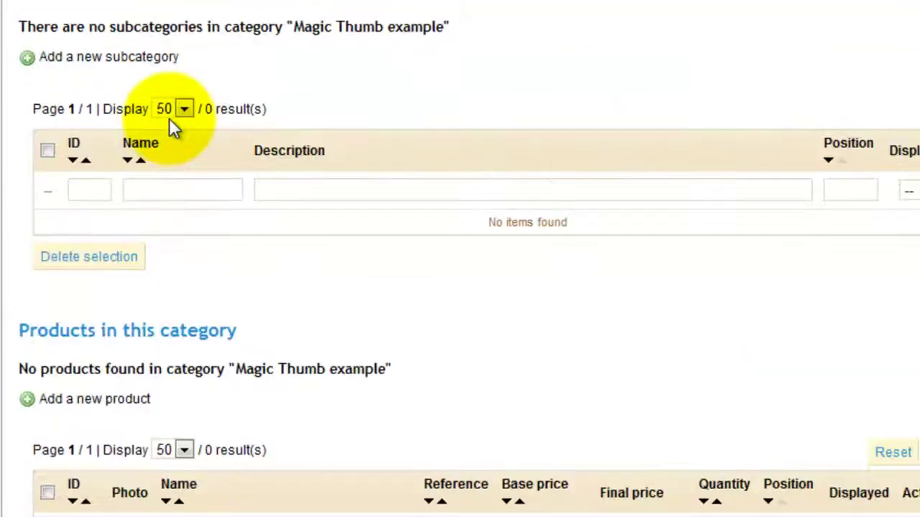
pyautogui.scroll(-1, 170, 127)
pyautogui.scroll(-2, 169, 119)
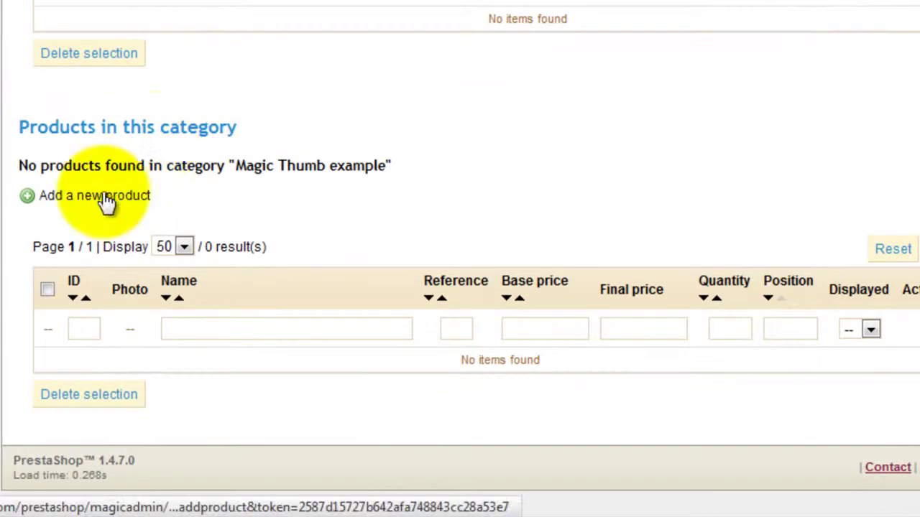
pyautogui.click(106, 202)
# Name the product iMac, add short description 'Buy your iMac today!', and save
pyautogui.click(232, 252)
pyautogui.write('iM')
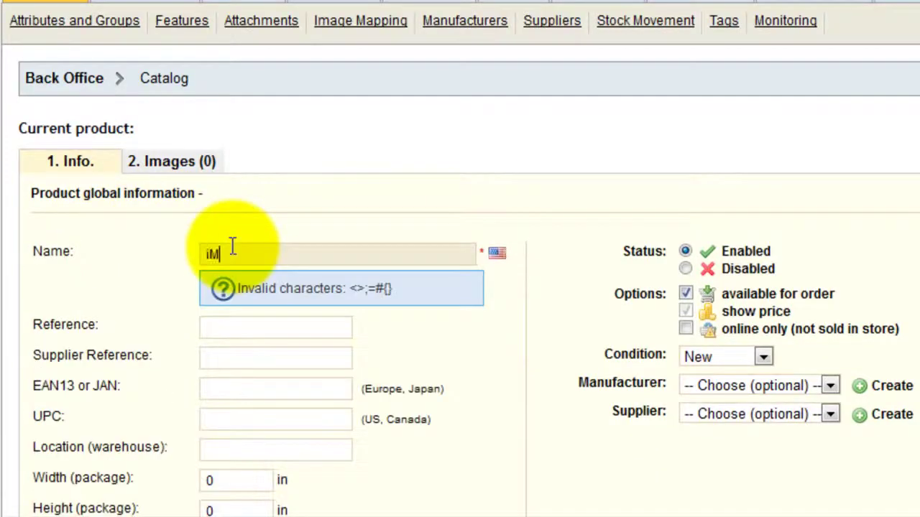
pyautogui.write('ac')
pyautogui.scroll(-10, 238, 266)
pyautogui.scroll(-10, 214, 258)
pyautogui.scroll(-5, 244, 223)
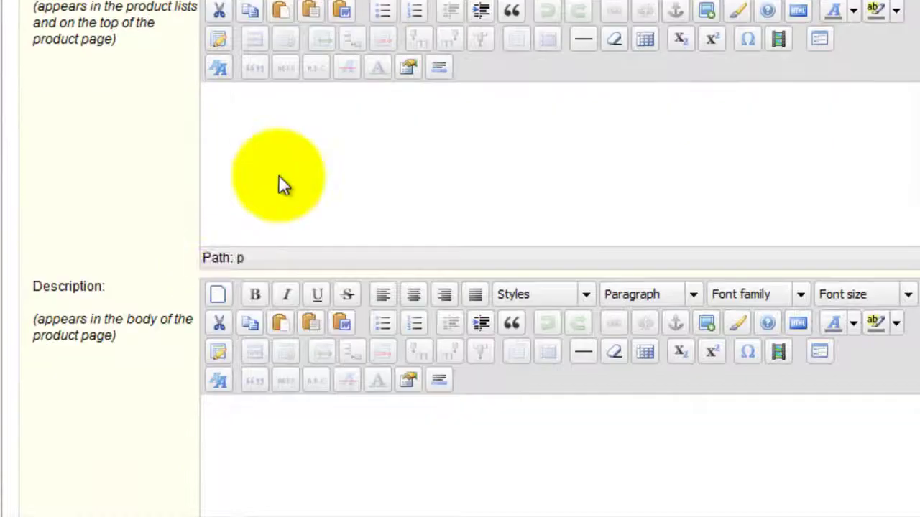
pyautogui.write('Buy your iMac to')
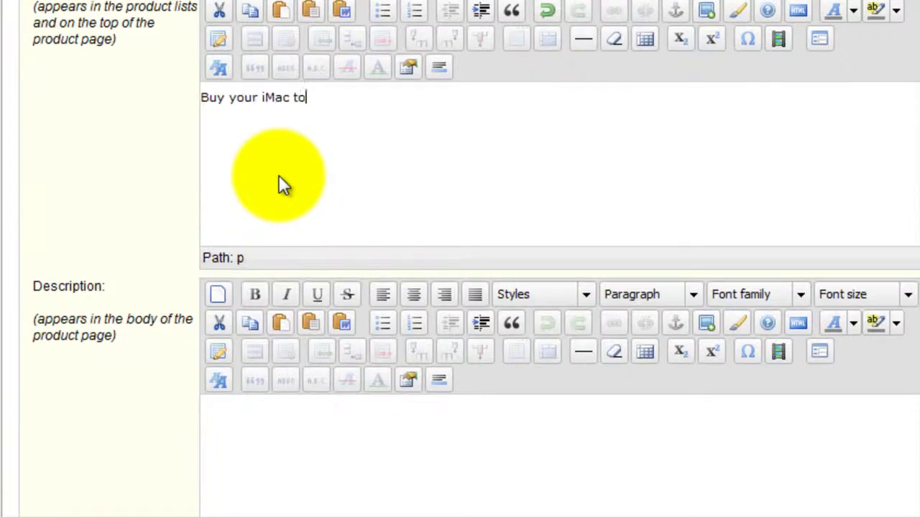
pyautogui.write('day!')
pyautogui.scroll(-5, 278, 184)
pyautogui.click(556, 269)
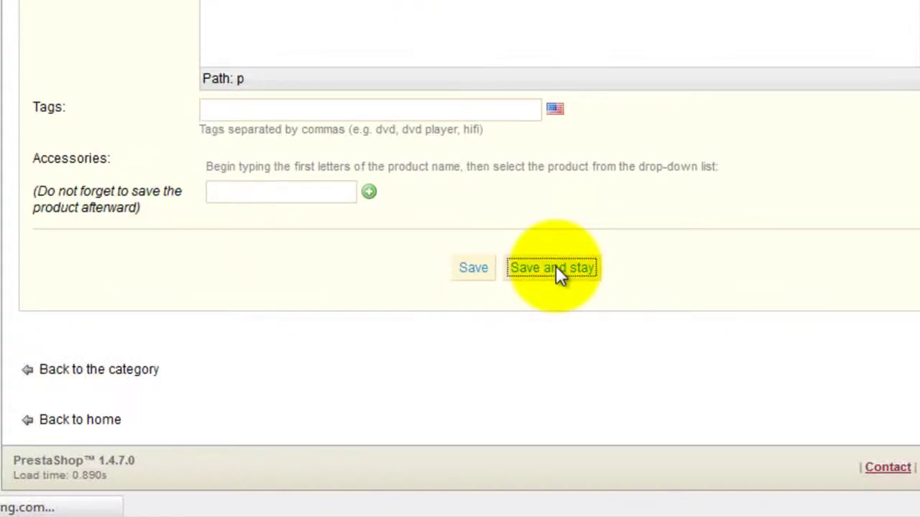
# Attach imac_backtoback.jpg from the images folder as the iMac product picture and save
pyautogui.click(176, 221)
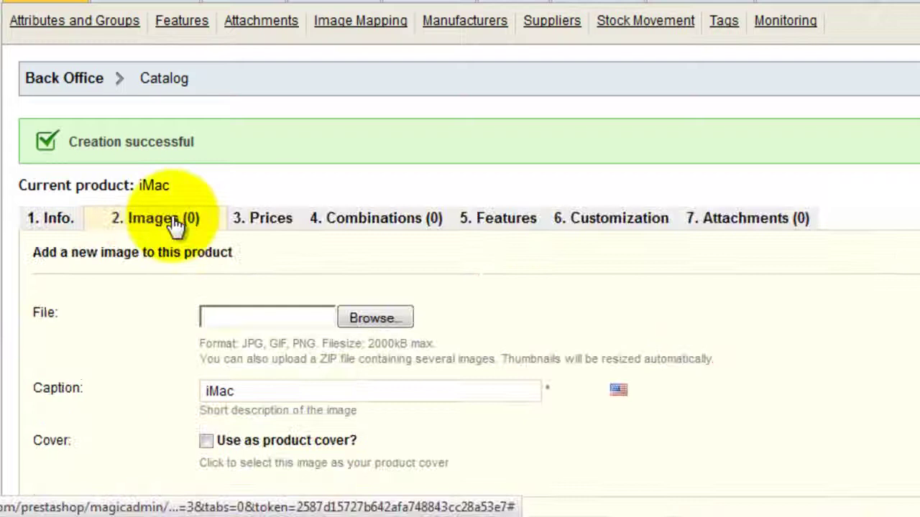
pyautogui.click(369, 317)
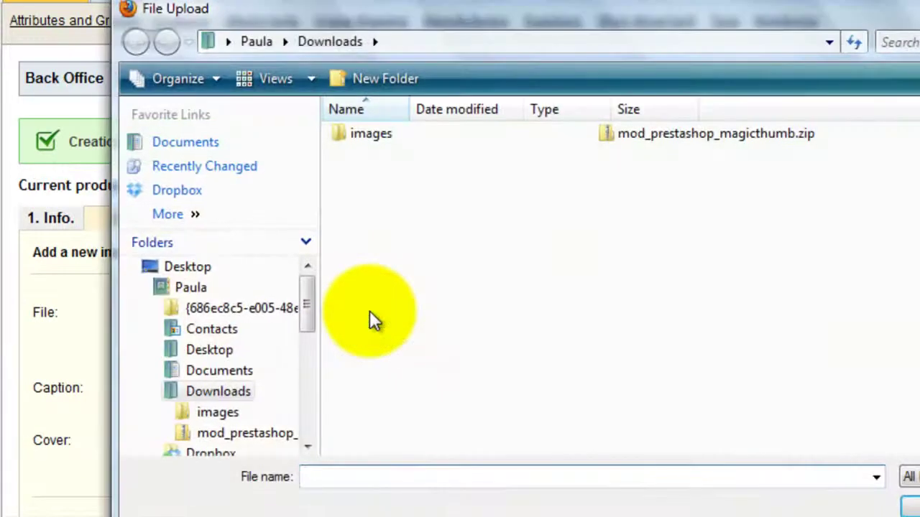
pyautogui.doubleClick(369, 134)
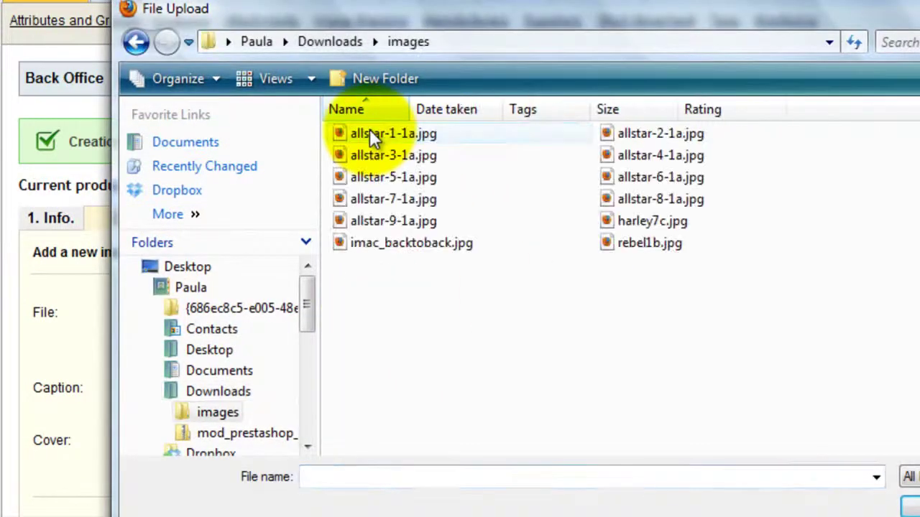
pyautogui.click(421, 243)
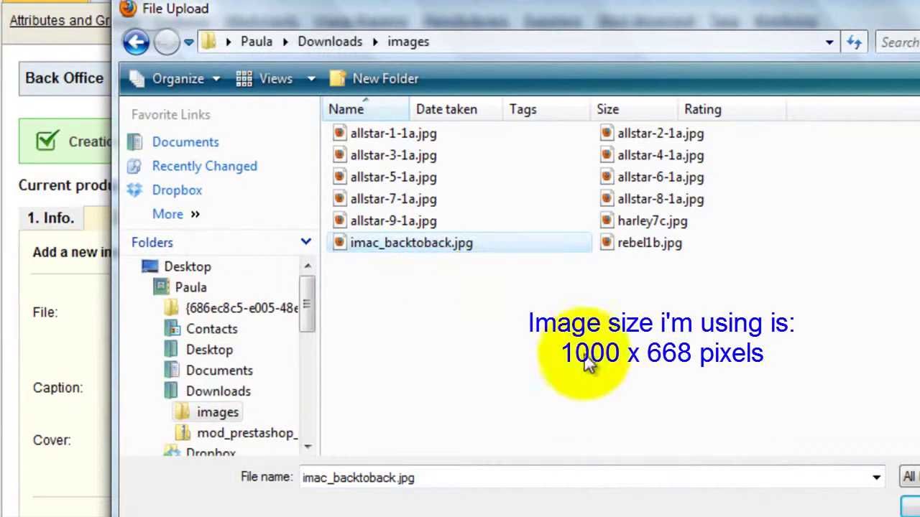
pyautogui.click(909, 506)
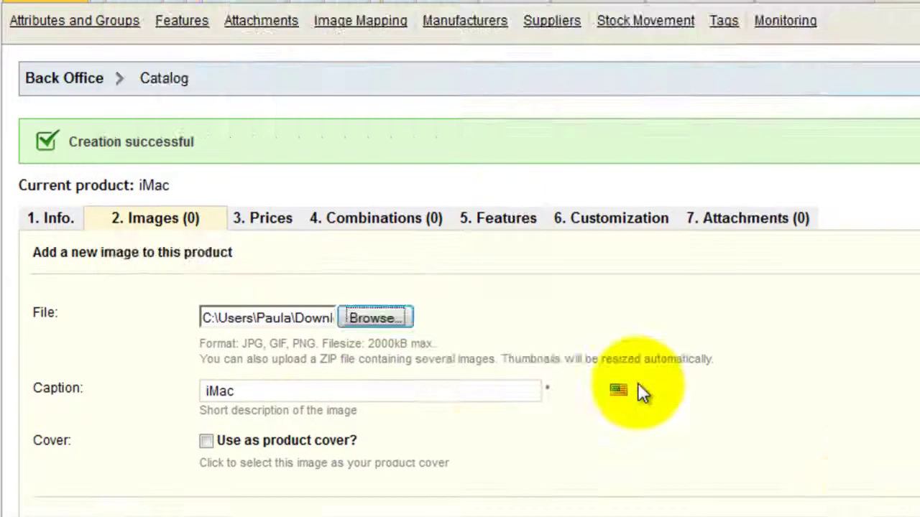
pyautogui.click(562, 414)
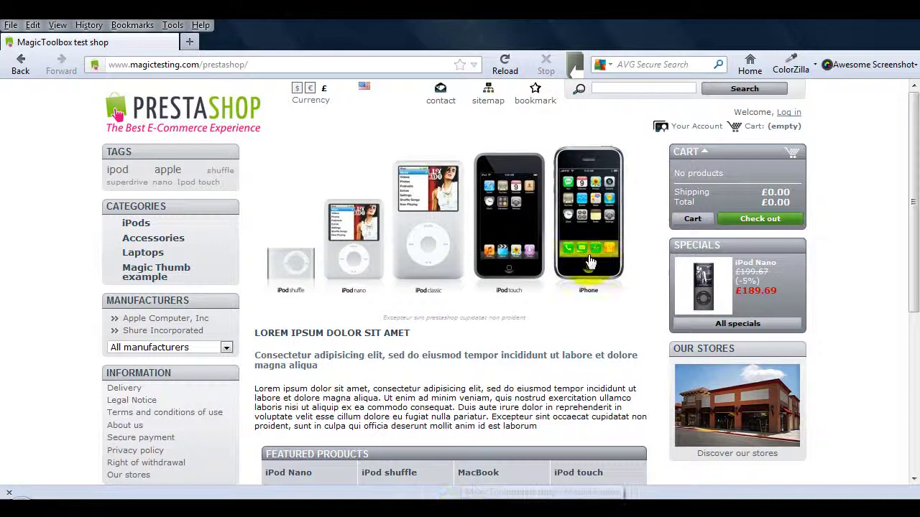
# Reload the storefront, open iMac from New products, and enlarge its picture
pyautogui.click(505, 65)
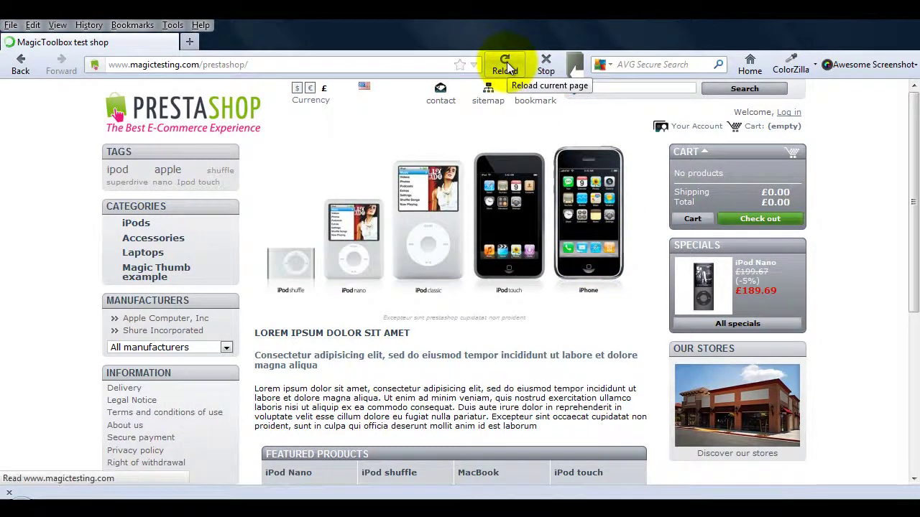
pyautogui.click(704, 287)
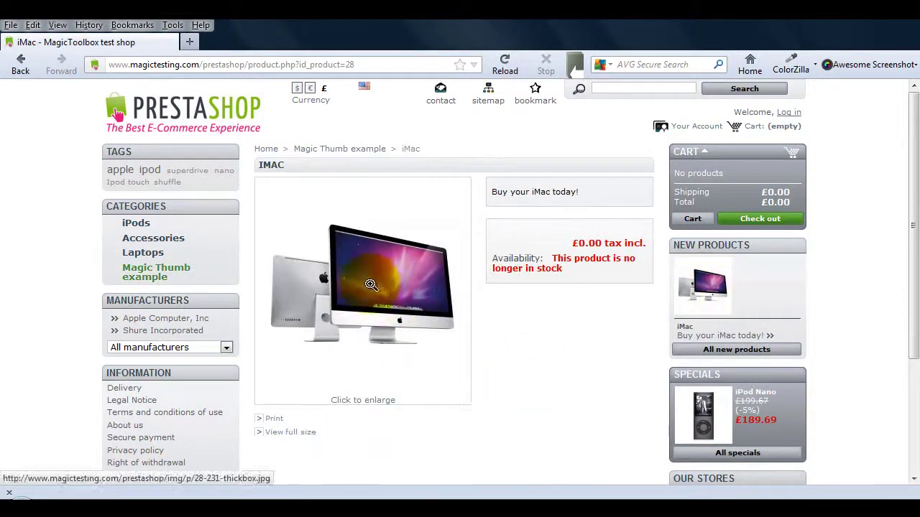
pyautogui.click(368, 285)
pyautogui.click(368, 285)
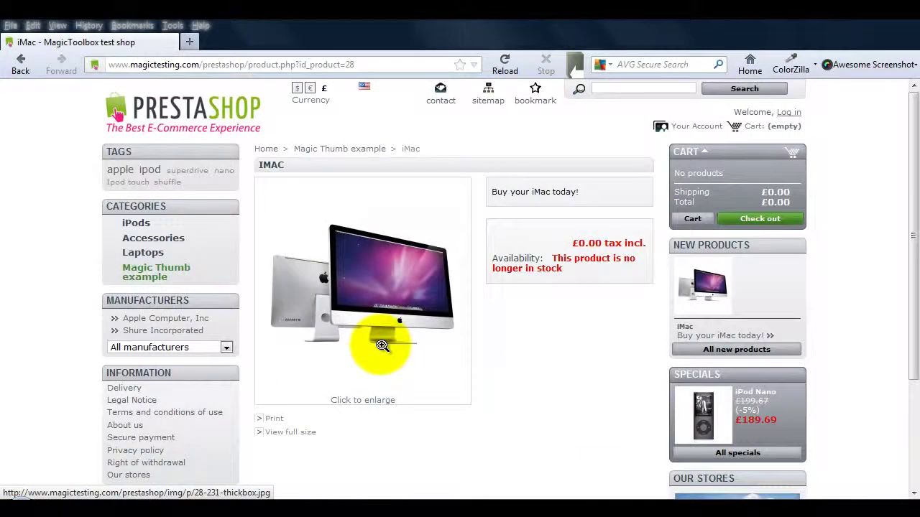
pyautogui.click(382, 345)
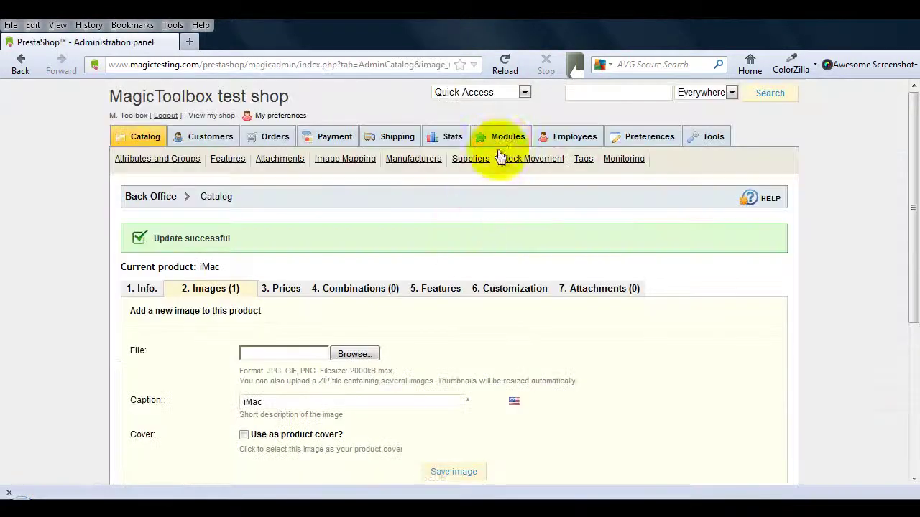
# Open the Magic Thumb module settings from Other Modules
pyautogui.click(502, 144)
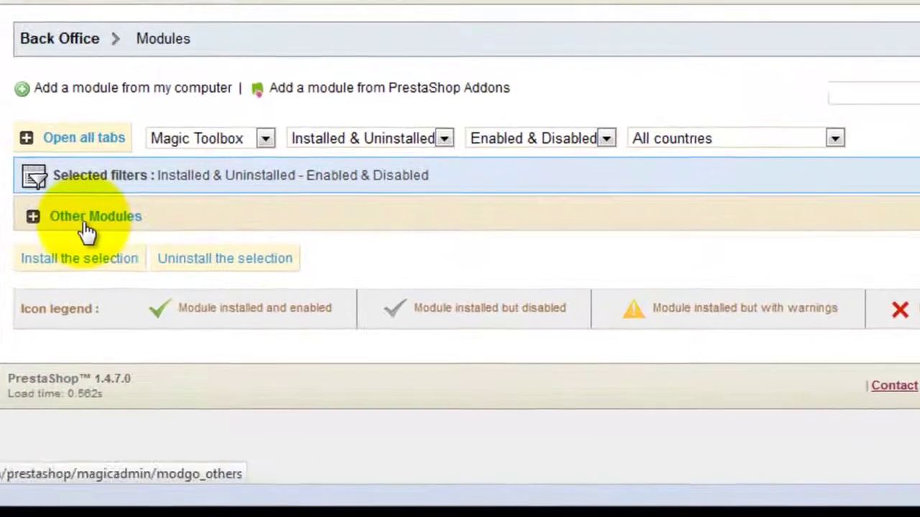
pyautogui.click(177, 315)
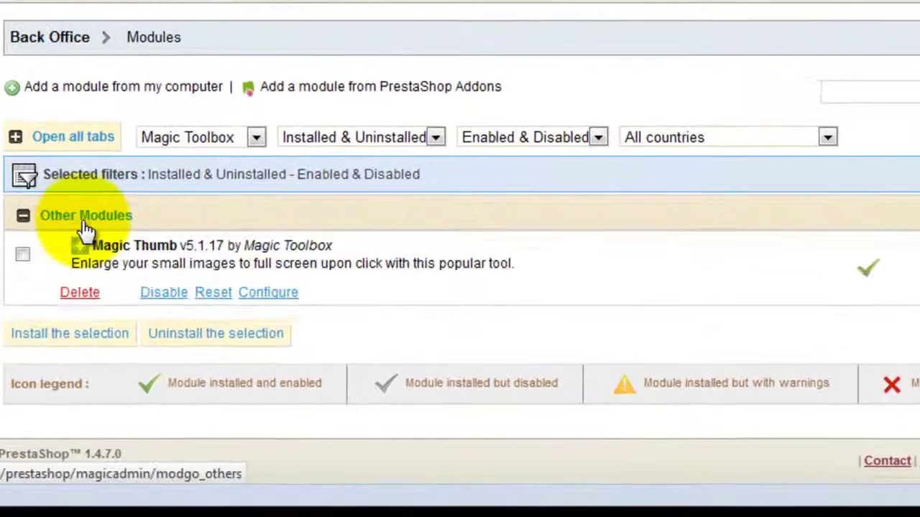
pyautogui.click(280, 293)
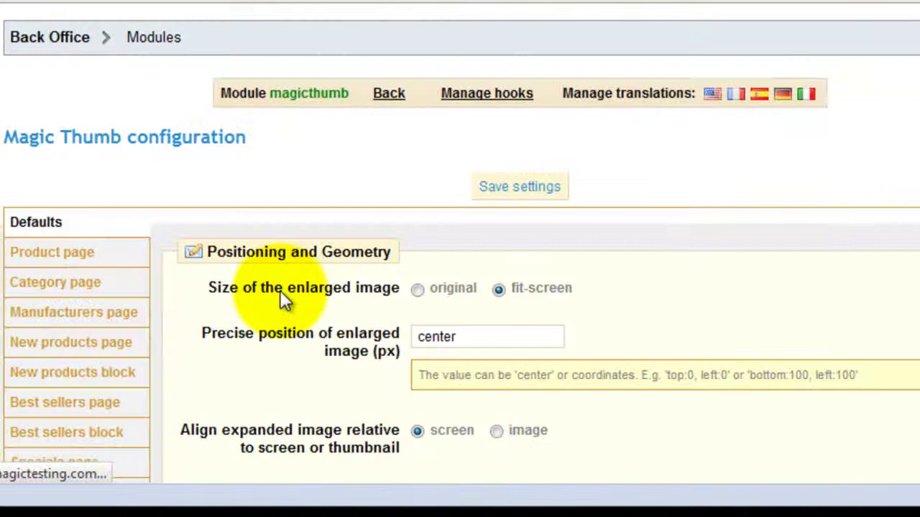
# Set the Magic Thumb caption source to Short description
pyautogui.scroll(-2, 316, 291)
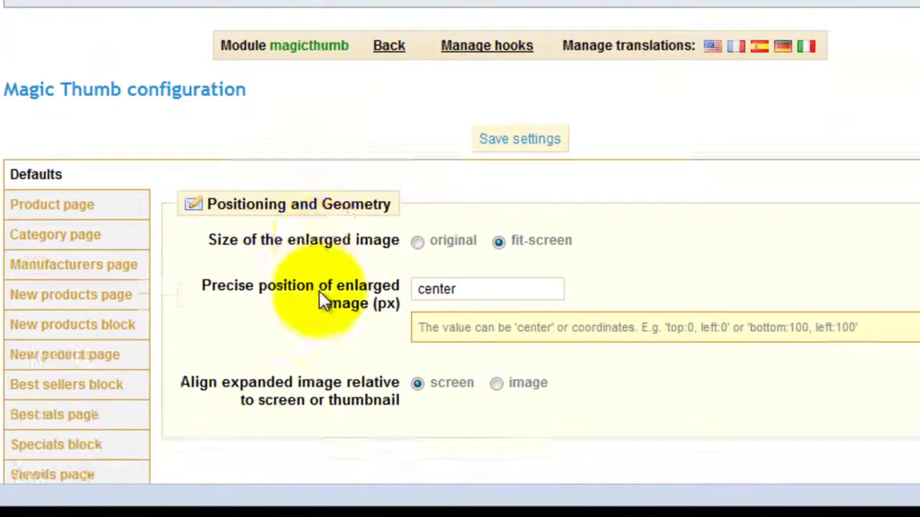
pyautogui.scroll(-5, 319, 290)
pyautogui.scroll(-5, 700, 251)
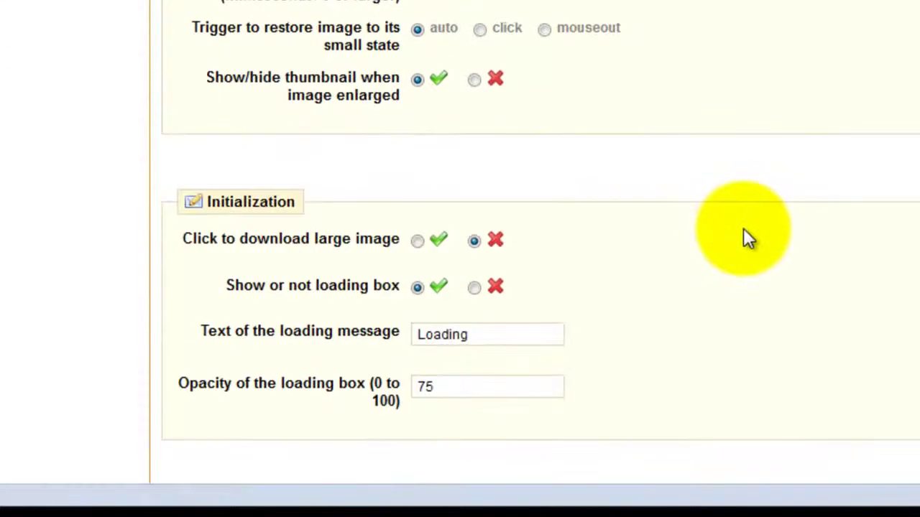
pyautogui.scroll(-4, 745, 227)
pyautogui.scroll(-3, 745, 227)
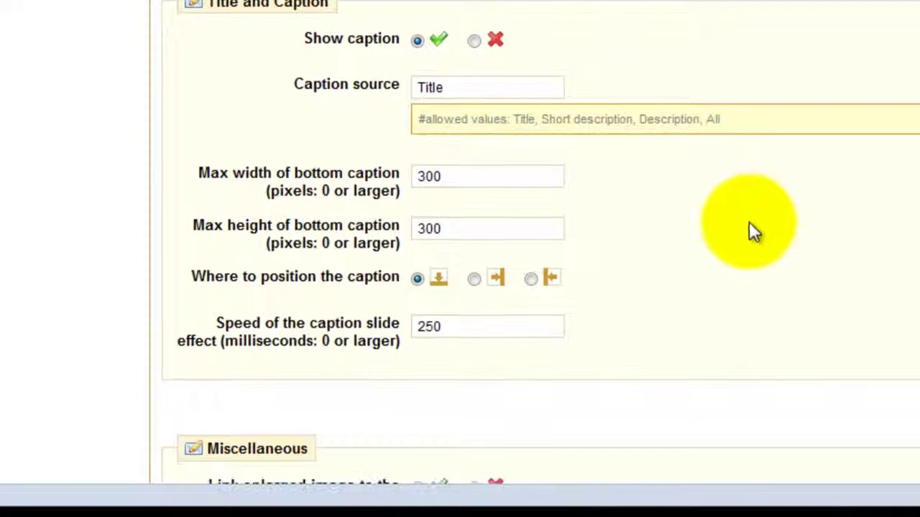
pyautogui.moveTo(503, 87); pyautogui.dragTo(368, 86)
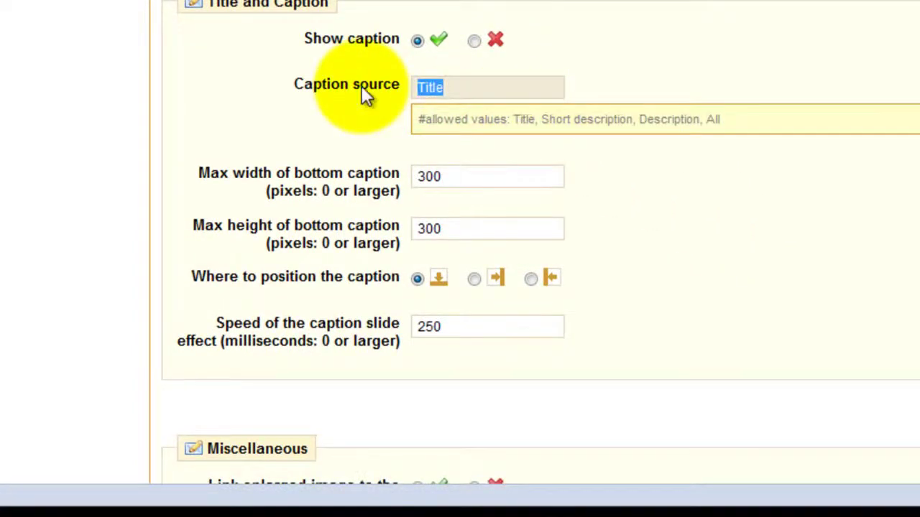
pyautogui.write('Short ')
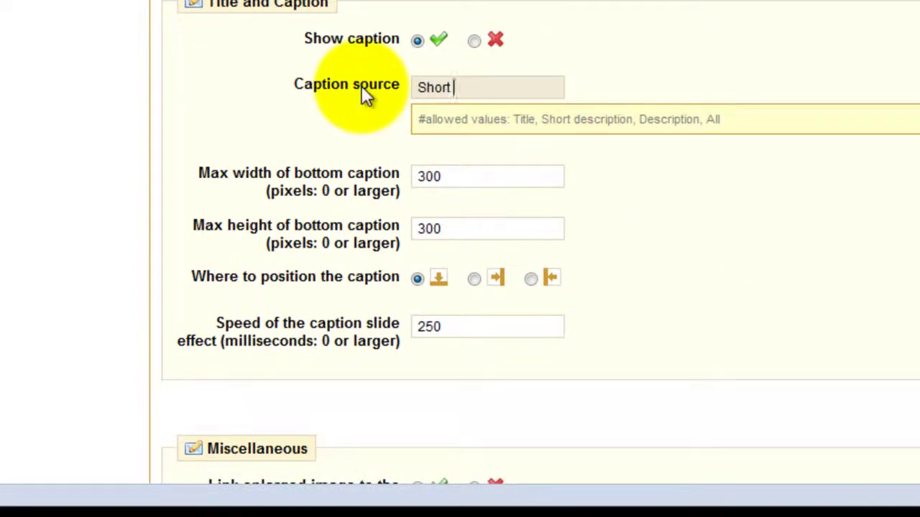
pyautogui.write('descripti')
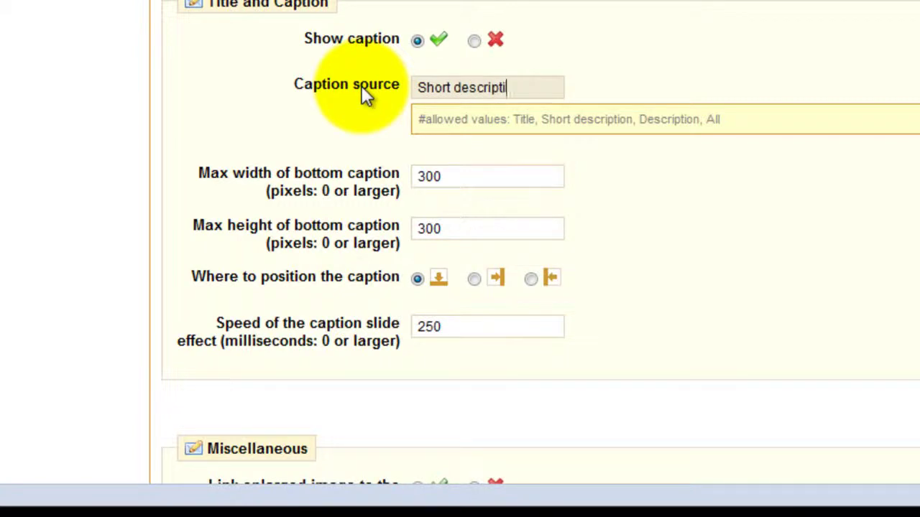
pyautogui.write('on')
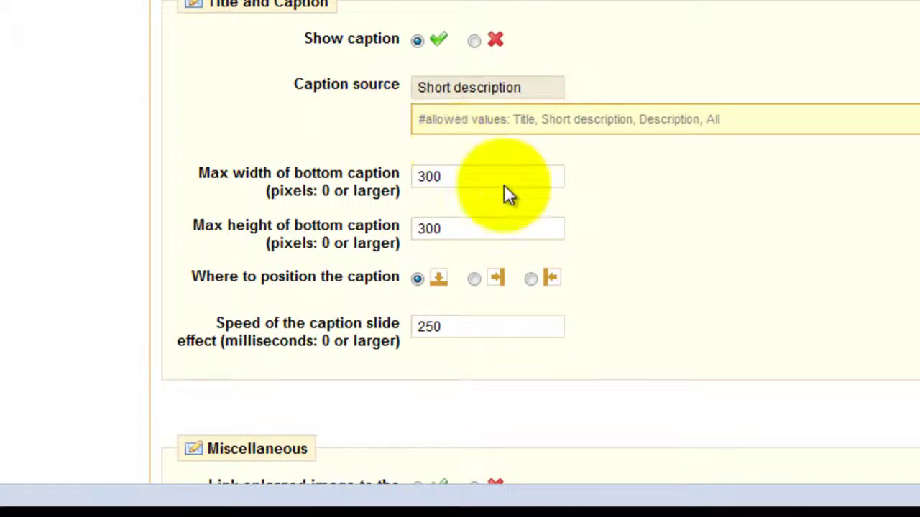
# Set the background opacity to 40 and save the Magic Thumb settings
pyautogui.scroll(-1, 640, 219)
pyautogui.scroll(-3, 640, 220)
pyautogui.scroll(-4, 638, 211)
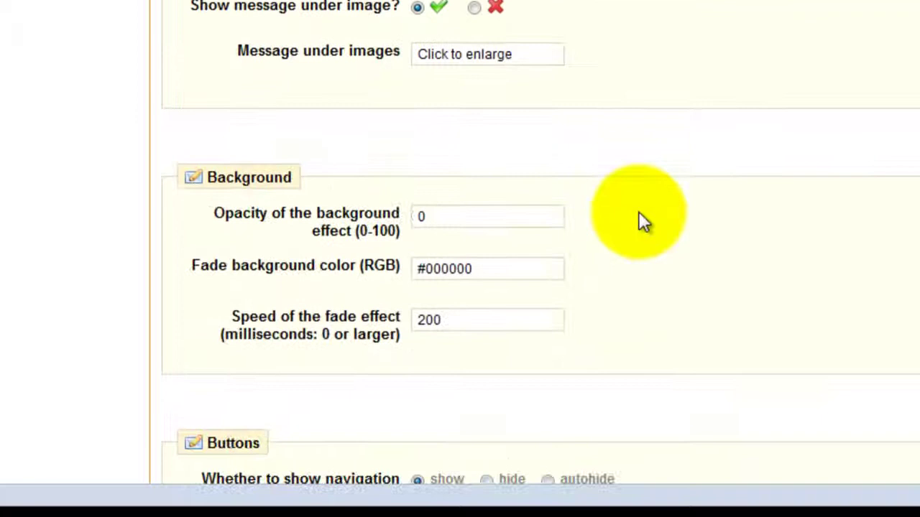
pyautogui.scroll(-1, 638, 211)
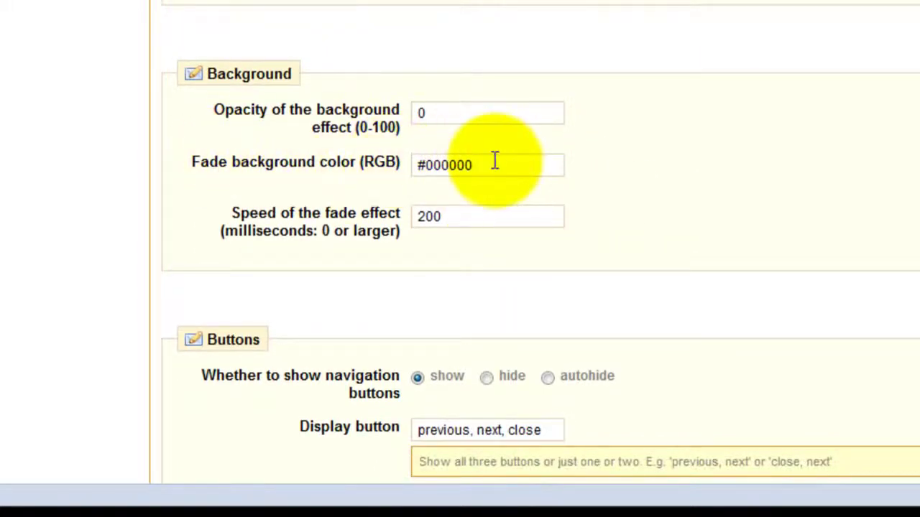
pyautogui.moveTo(495, 161); pyautogui.dragTo(401, 161)
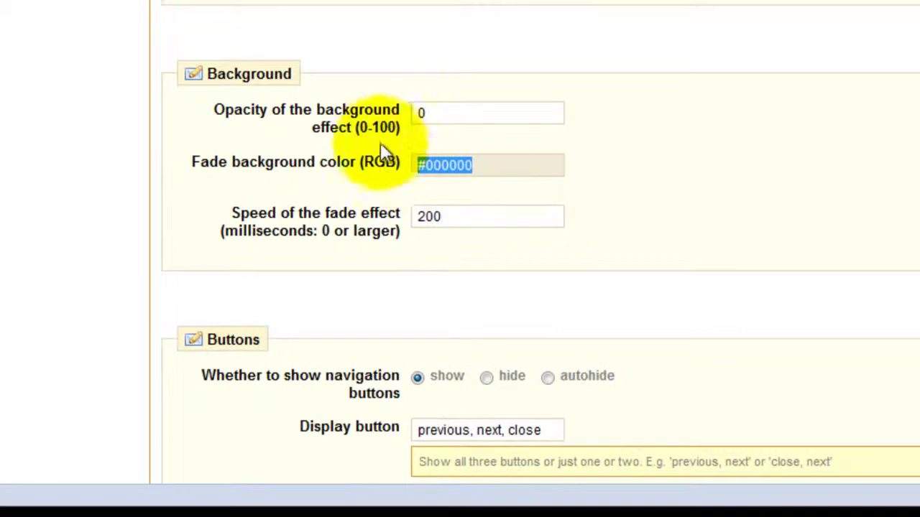
pyautogui.click(341, 122)
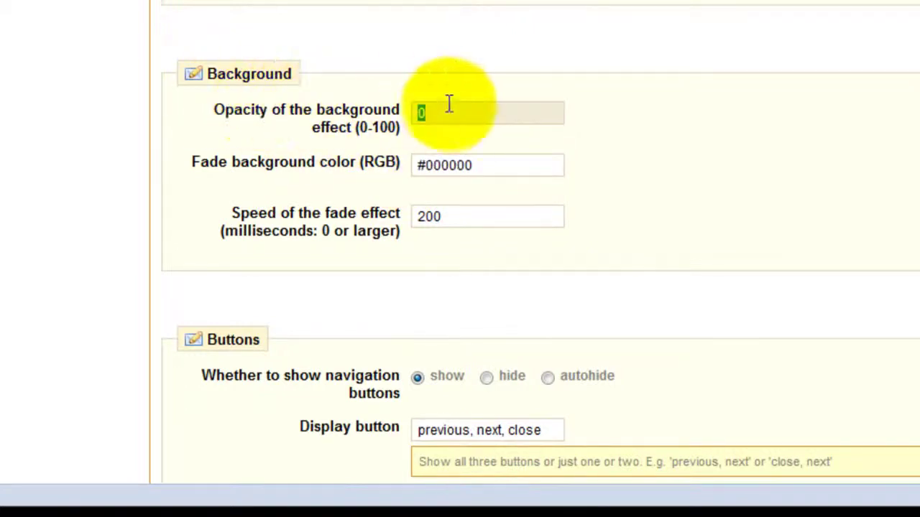
pyautogui.moveTo(438, 113); pyautogui.dragTo(407, 112)
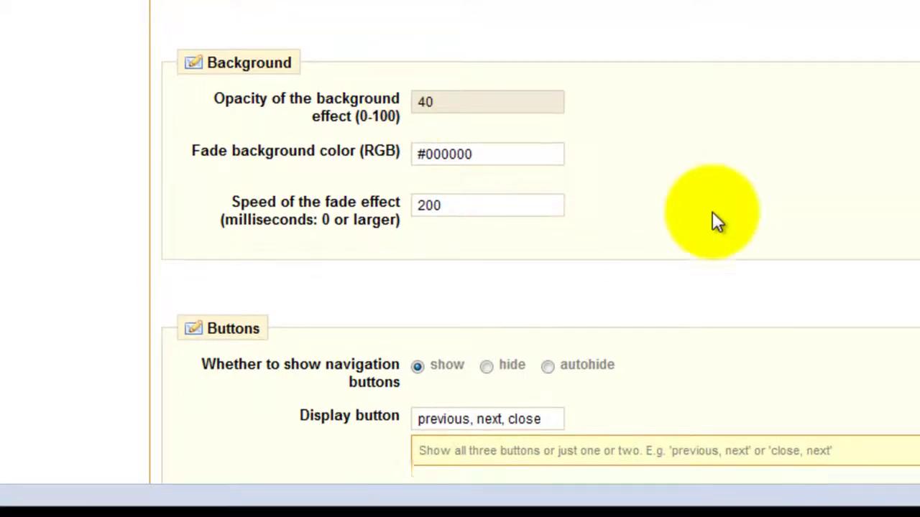
pyautogui.scroll(-5, 704, 216)
pyautogui.scroll(-5, 683, 237)
pyautogui.scroll(-2, 662, 244)
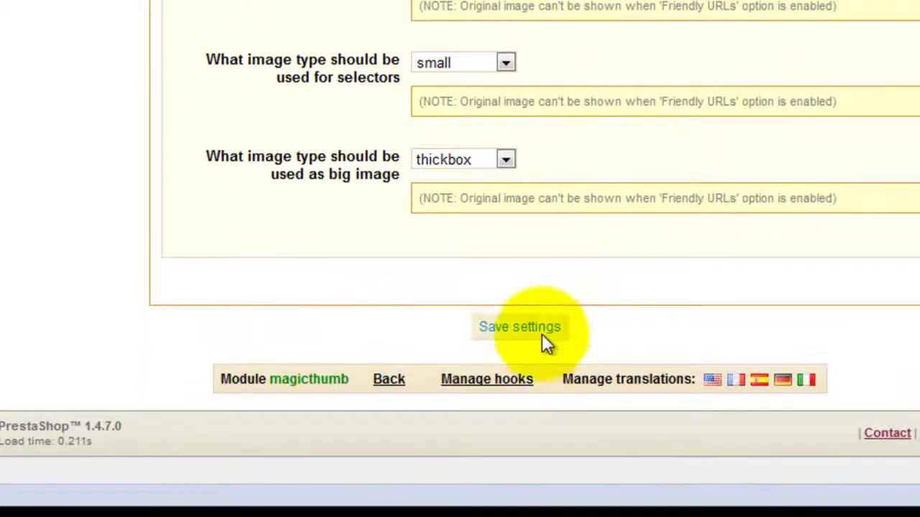
pyautogui.click(525, 328)
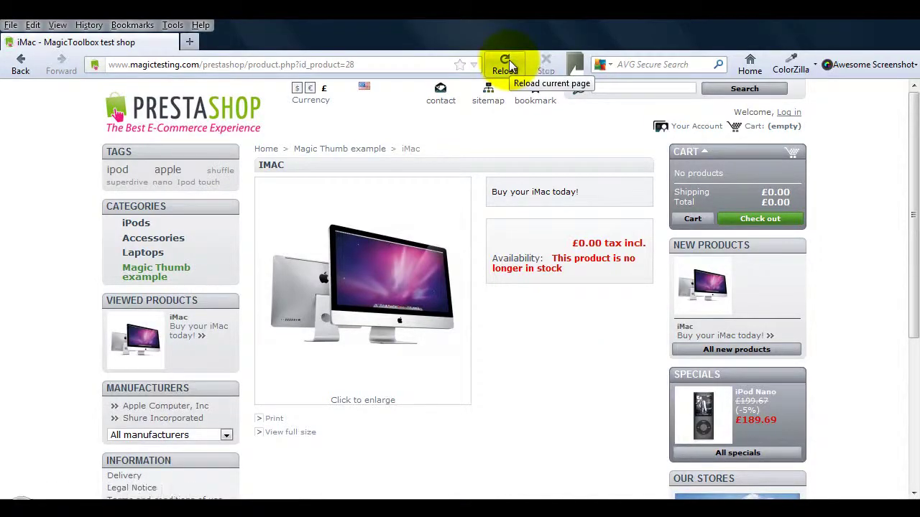
# Enlarge the iMac image to check the 40-opacity grey backdrop and caption
pyautogui.click(384, 284)
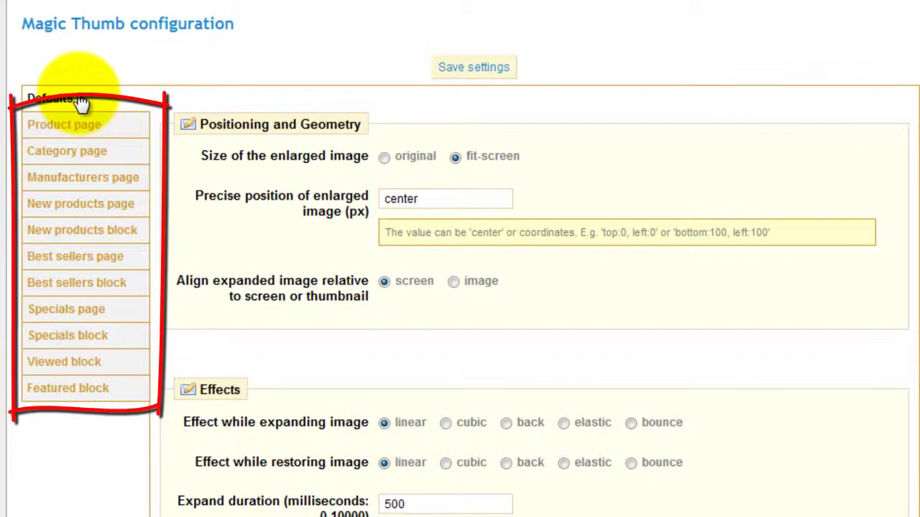
# Enable the Magic Thumb effect for the New products block and save it
pyautogui.click(79, 126)
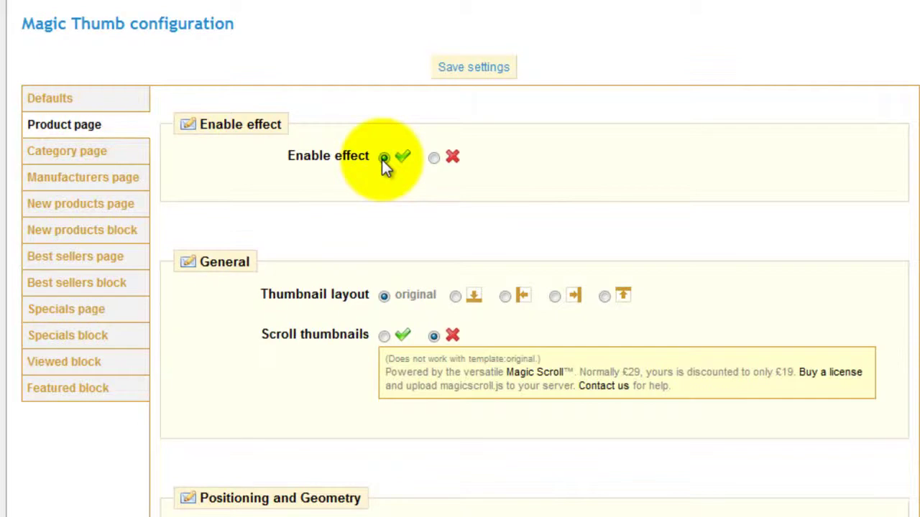
pyautogui.click(70, 154)
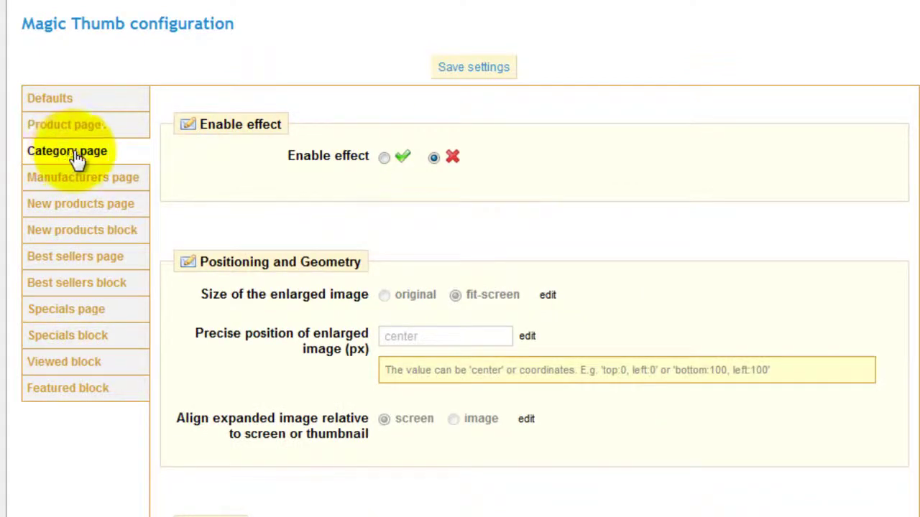
pyautogui.click(82, 177)
pyautogui.click(21, 205)
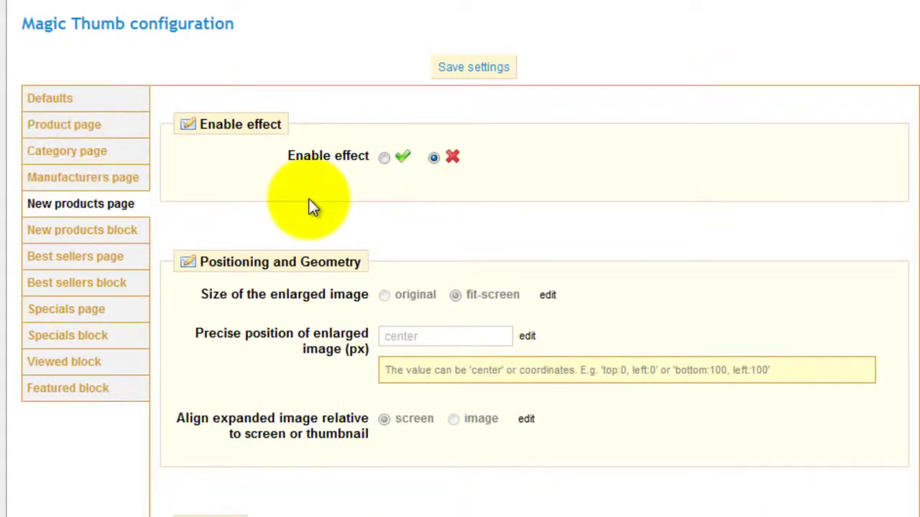
pyautogui.click(120, 231)
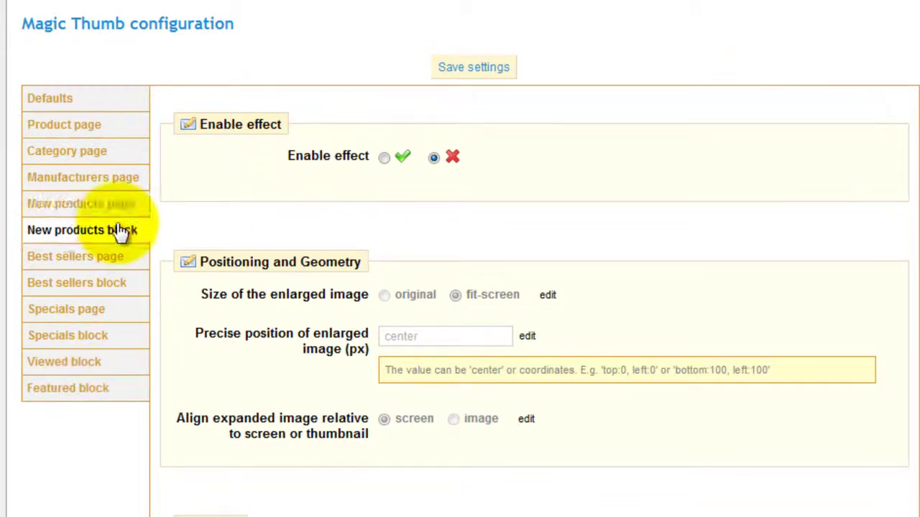
pyautogui.click(384, 158)
pyautogui.click(465, 65)
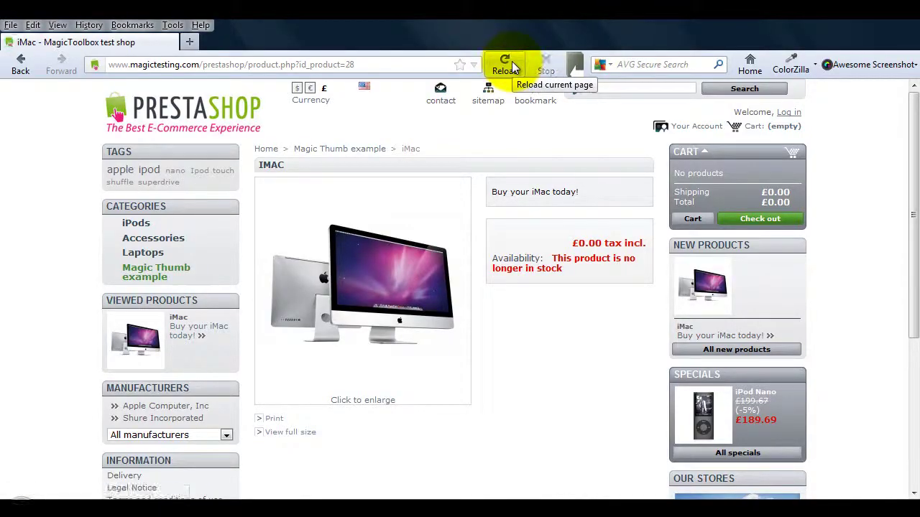
# Enlarge and then close the iMac thumbnail in the New Products block
pyautogui.click(705, 288)
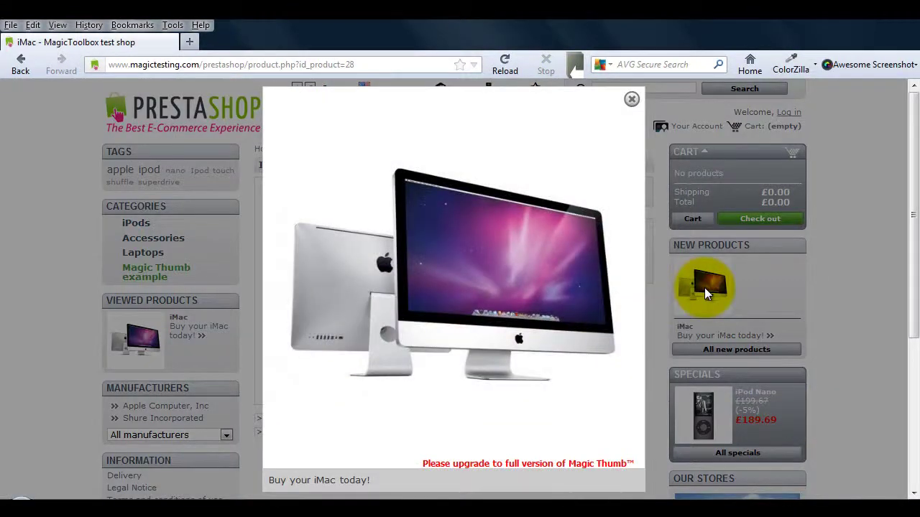
pyautogui.click(530, 299)
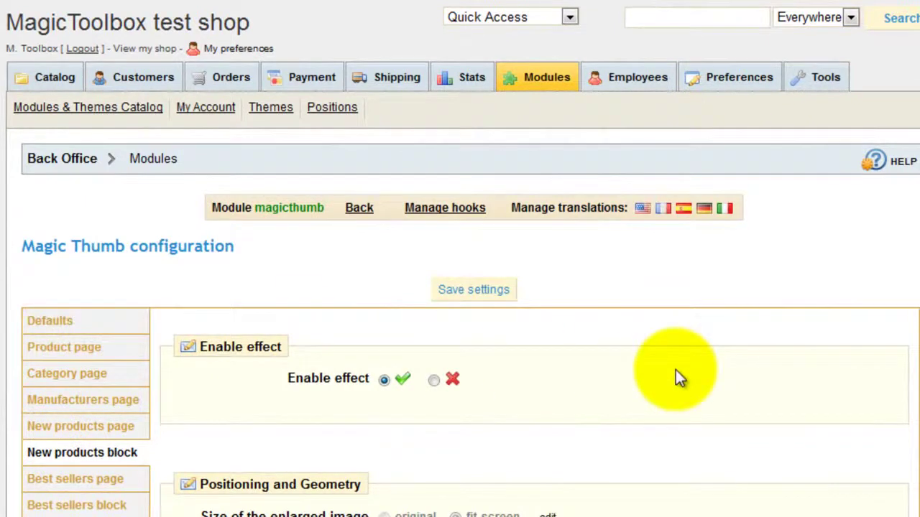
# Use bounce for the New products block's expanding and restoring effects, then reload the shop
pyautogui.scroll(-4, 675, 374)
pyautogui.scroll(-3, 675, 370)
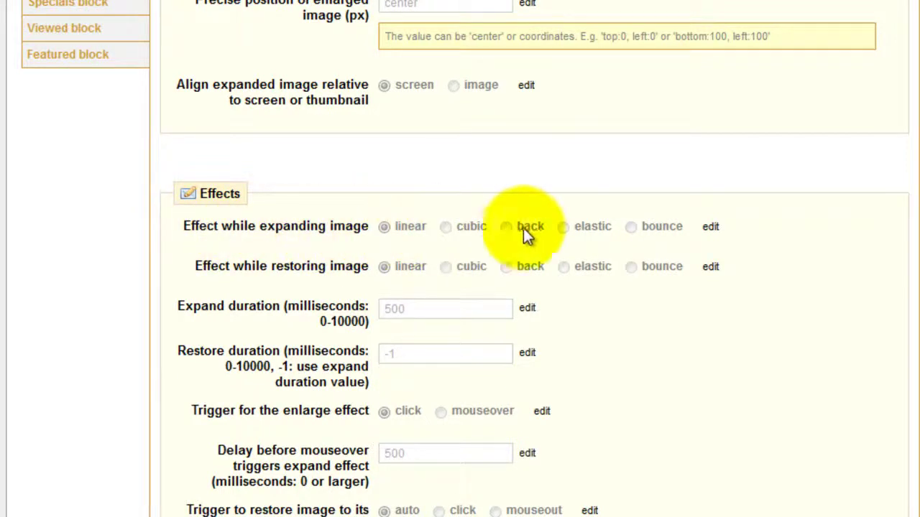
pyautogui.click(713, 229)
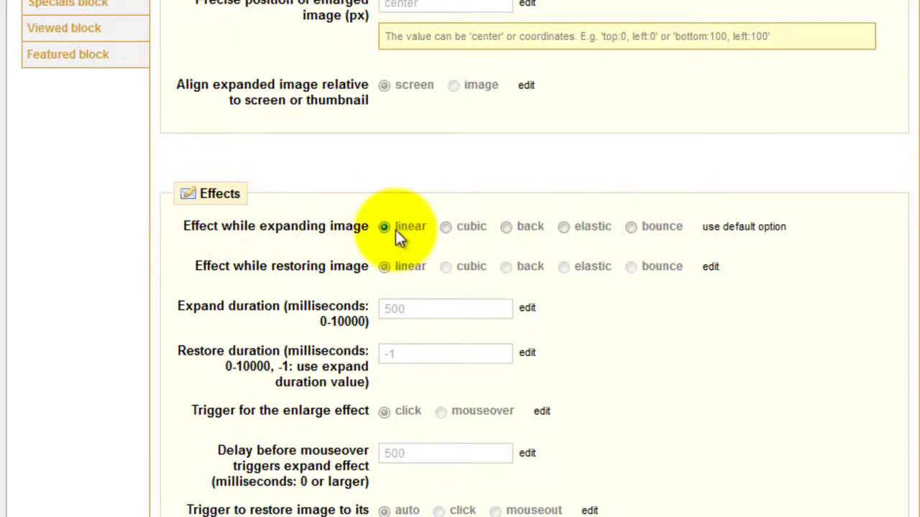
pyautogui.click(631, 227)
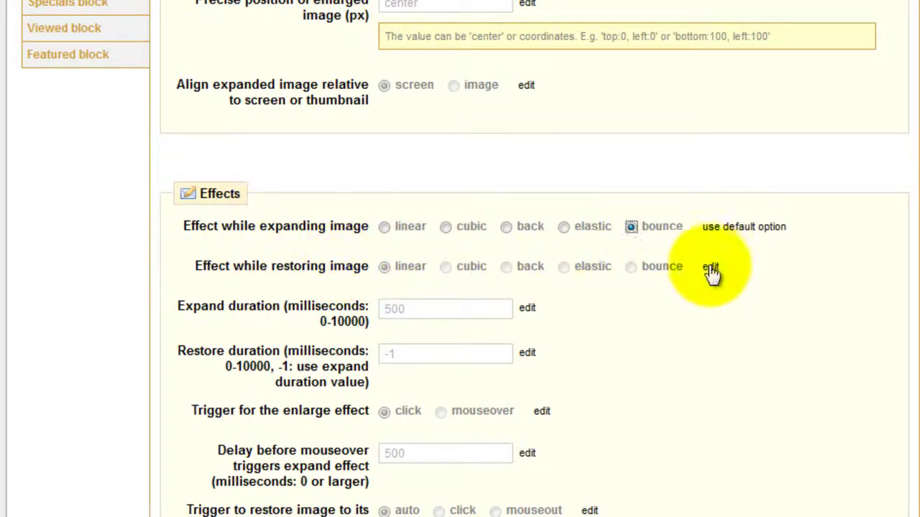
pyautogui.click(710, 267)
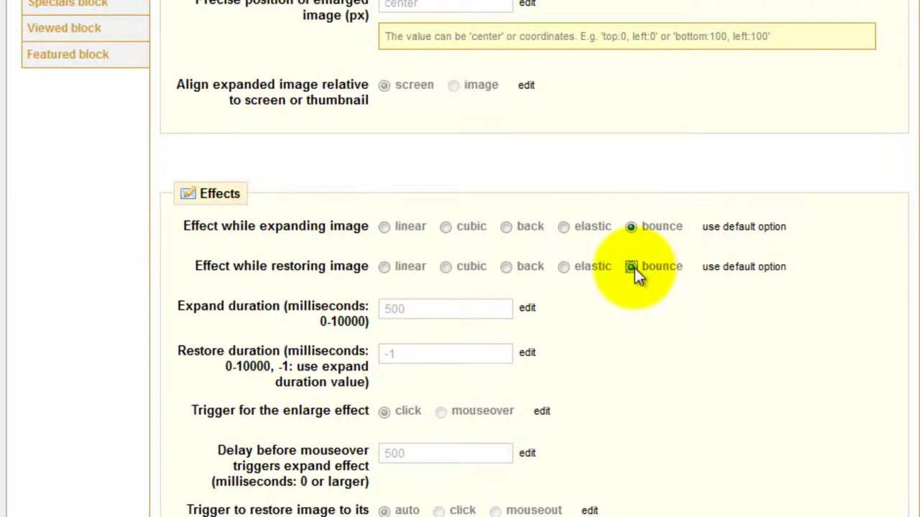
pyautogui.scroll(5, 647, 168)
pyautogui.scroll(4, 628, 191)
pyautogui.scroll(1, 619, 194)
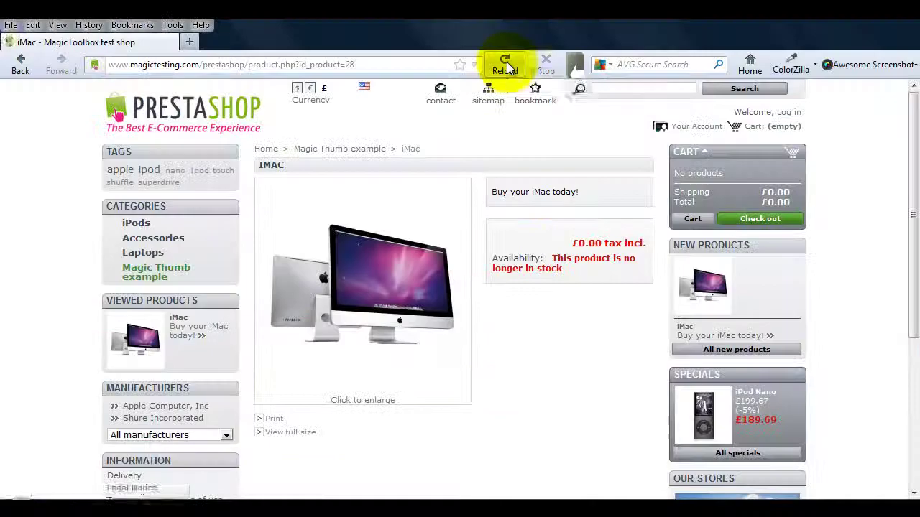
pyautogui.click(507, 67)
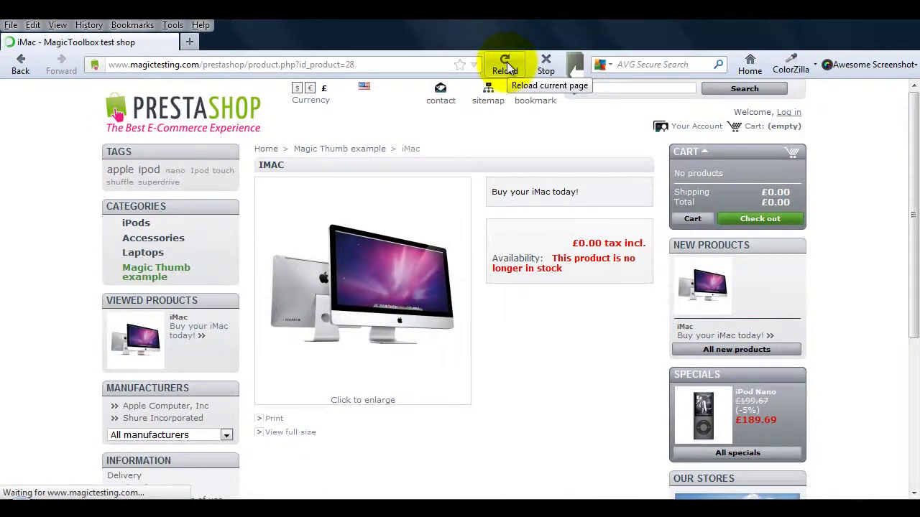
pyautogui.click(688, 289)
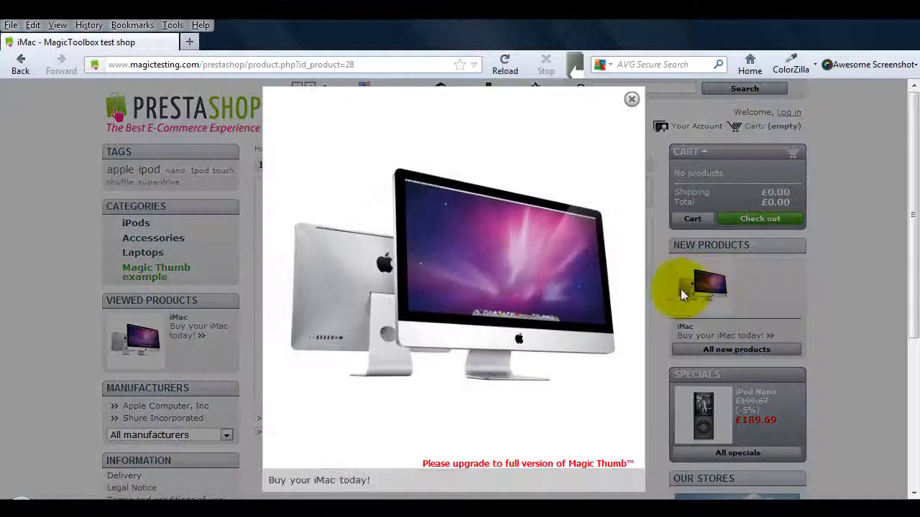
pyautogui.click(485, 292)
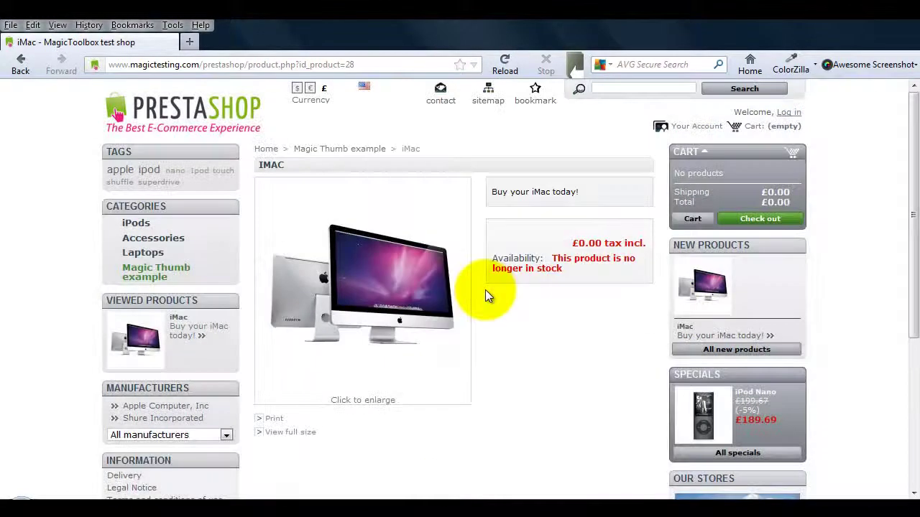
pyautogui.click(690, 286)
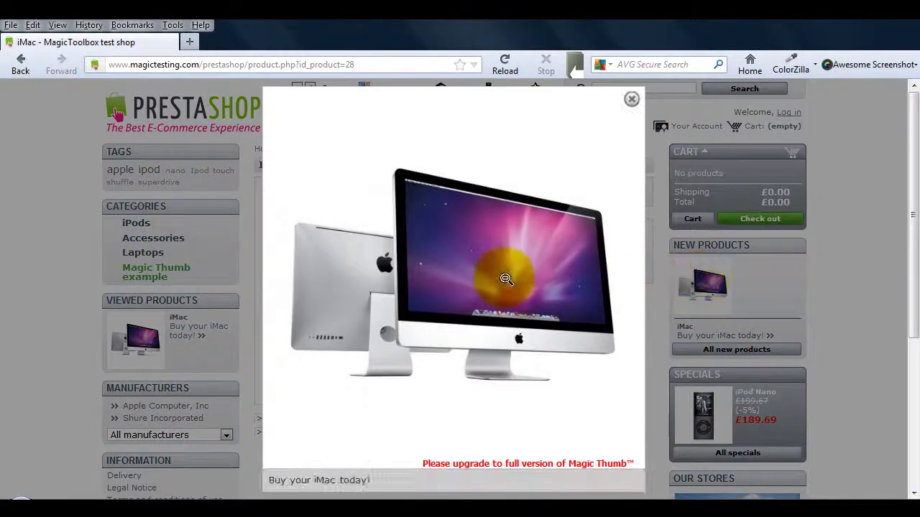
pyautogui.click(506, 279)
pyautogui.click(346, 269)
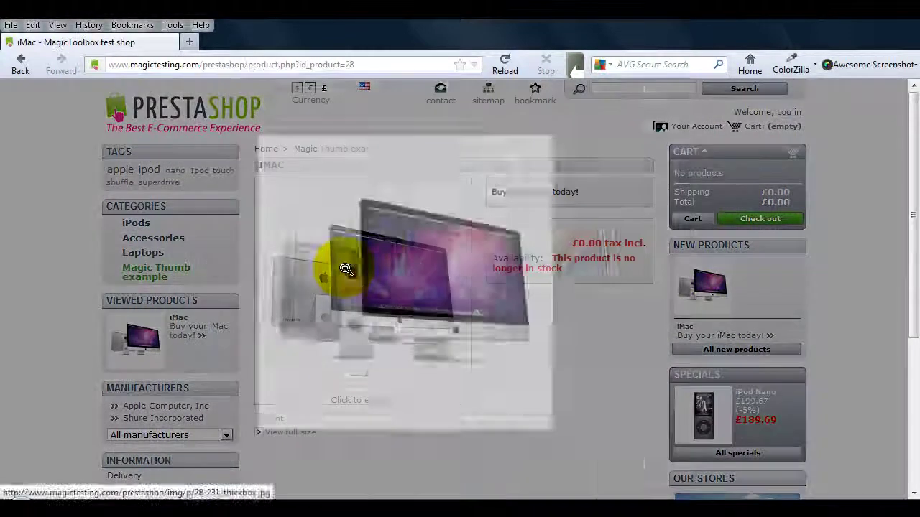
pyautogui.click(345, 268)
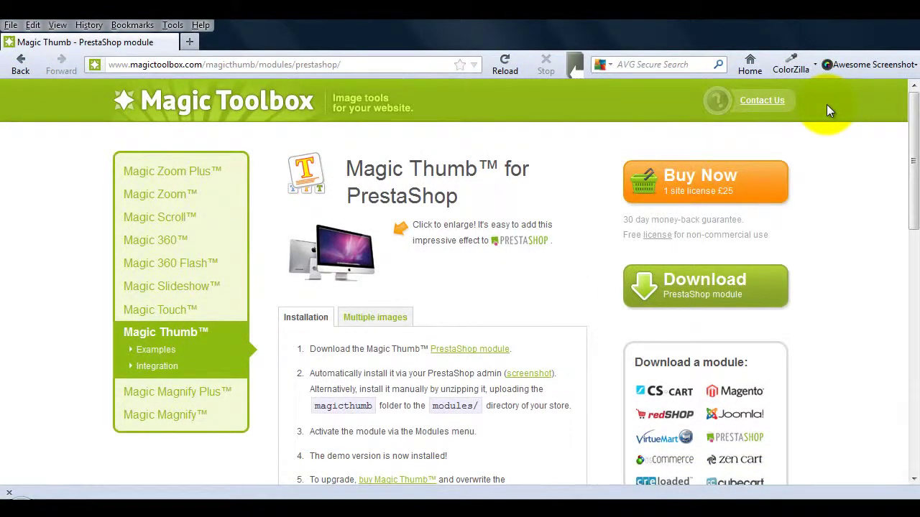
# Go to Magic Toolbox's Contact us page from the Magic Thumb for PrestaShop page
pyautogui.click(759, 102)
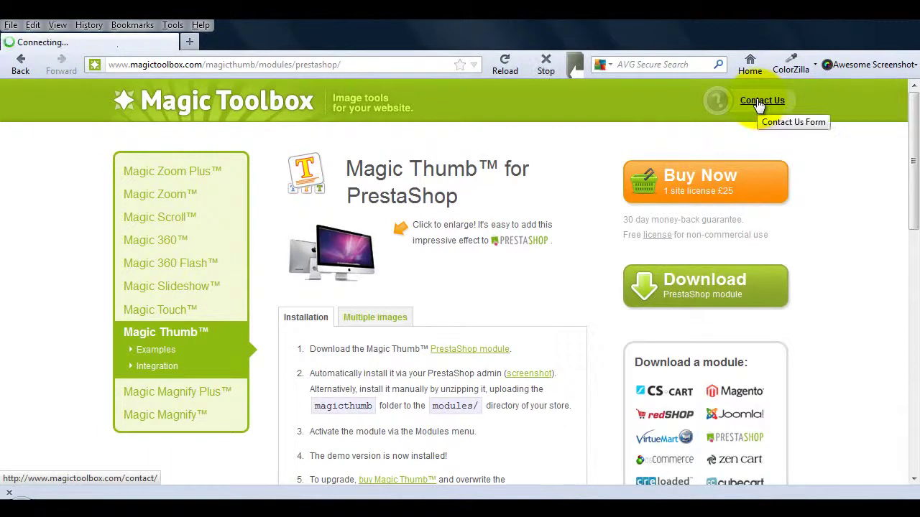